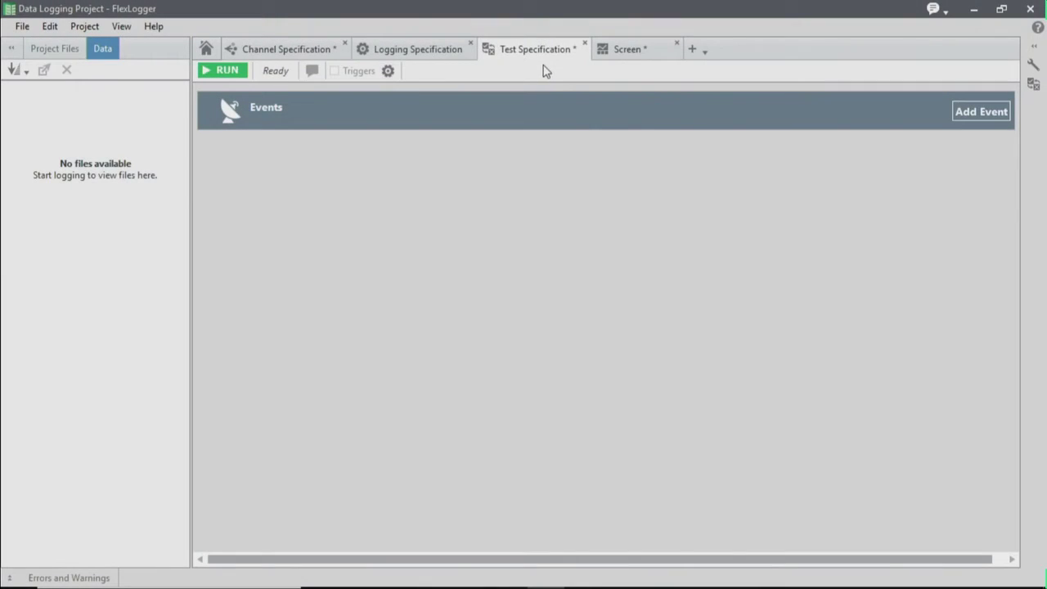
Step: Add a new event named Fan_On, triggered when the Fan Enable channel transitions high
left_click(977, 112)
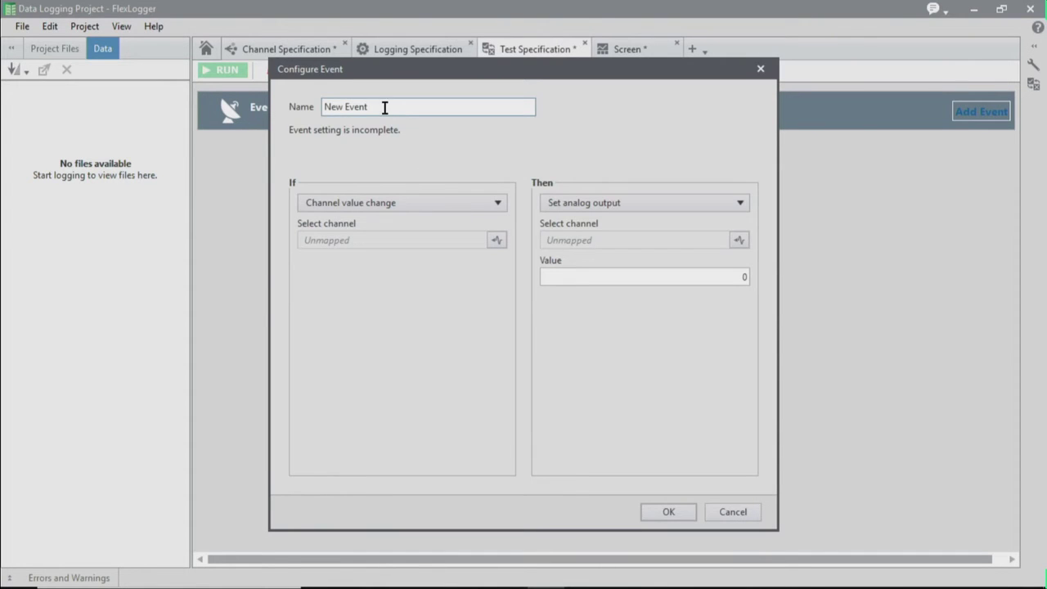
left_click_drag(384, 106, 316, 109)
type("Fan_On")
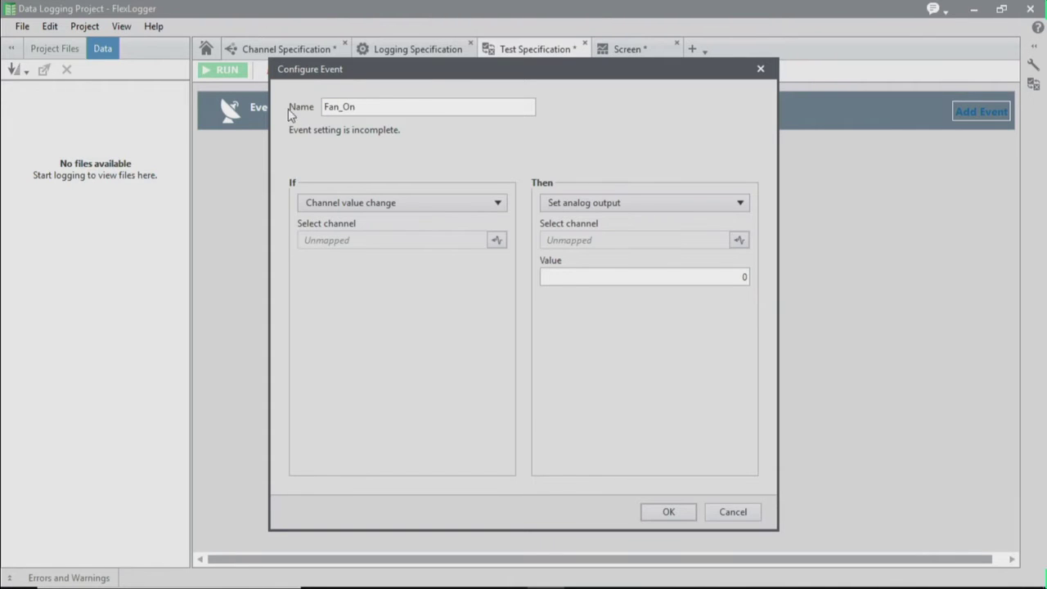
left_click(498, 204)
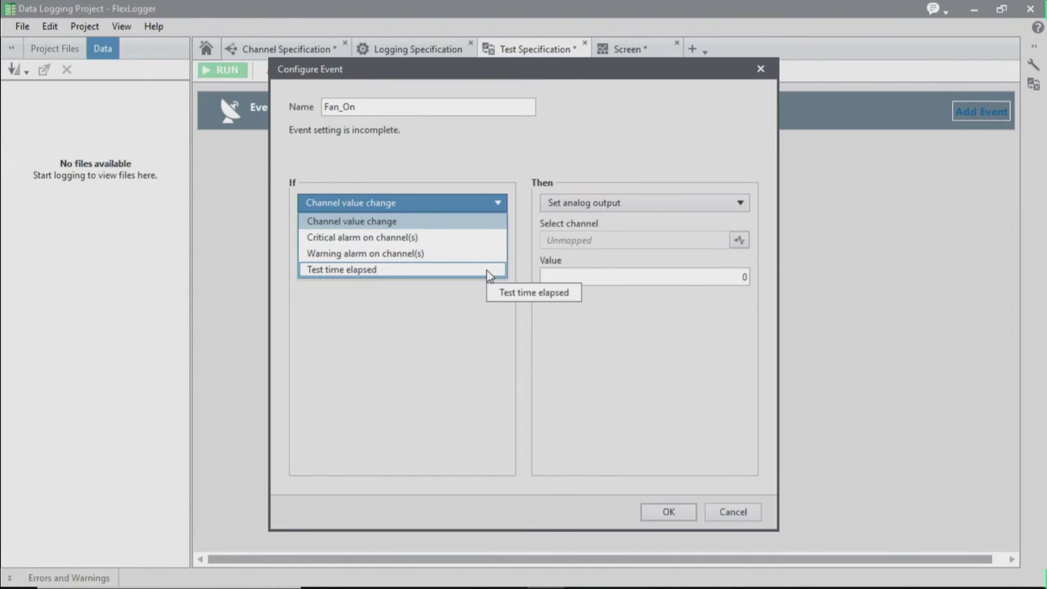
left_click(483, 222)
left_click(498, 242)
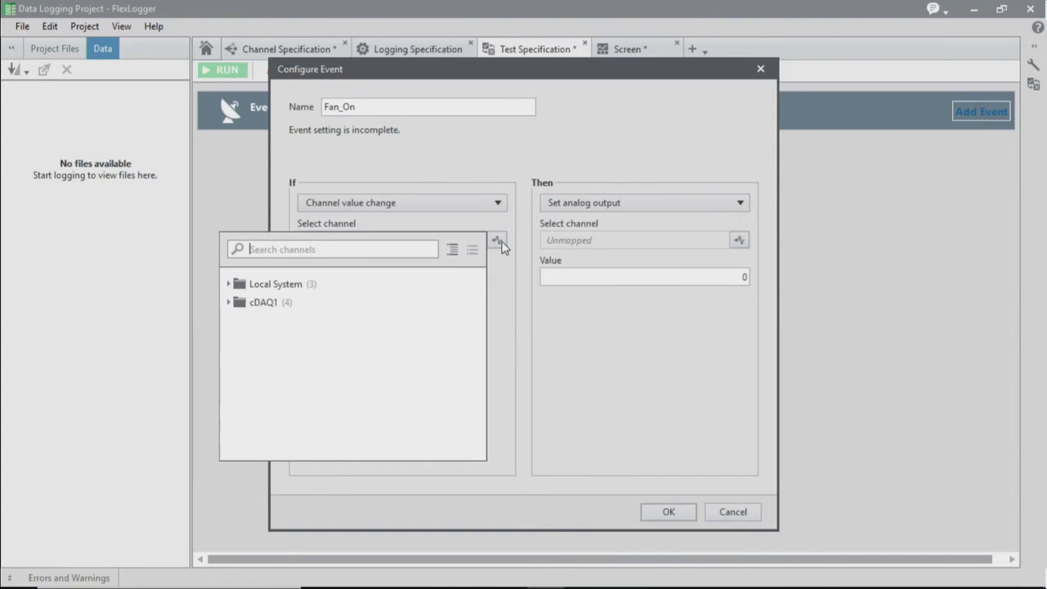
left_click(230, 283)
left_click(241, 301)
double_click(276, 319)
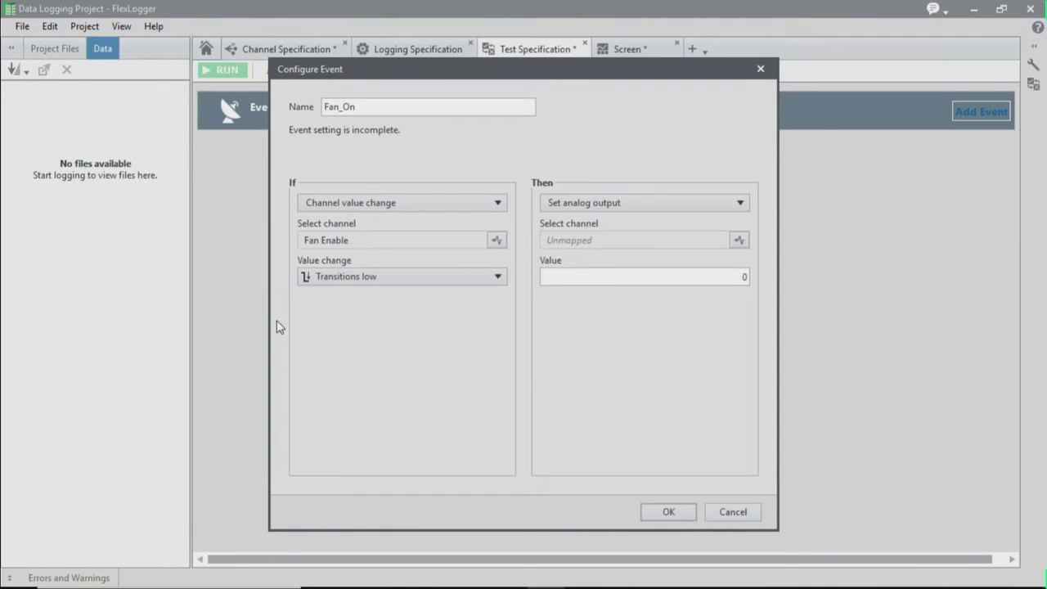
left_click(459, 281)
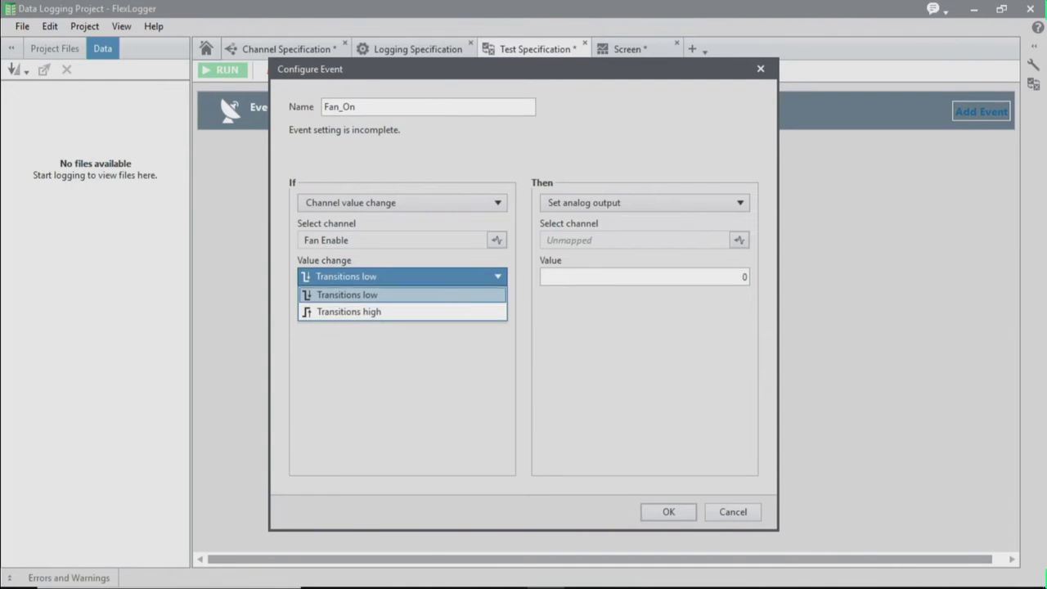
left_click(451, 311)
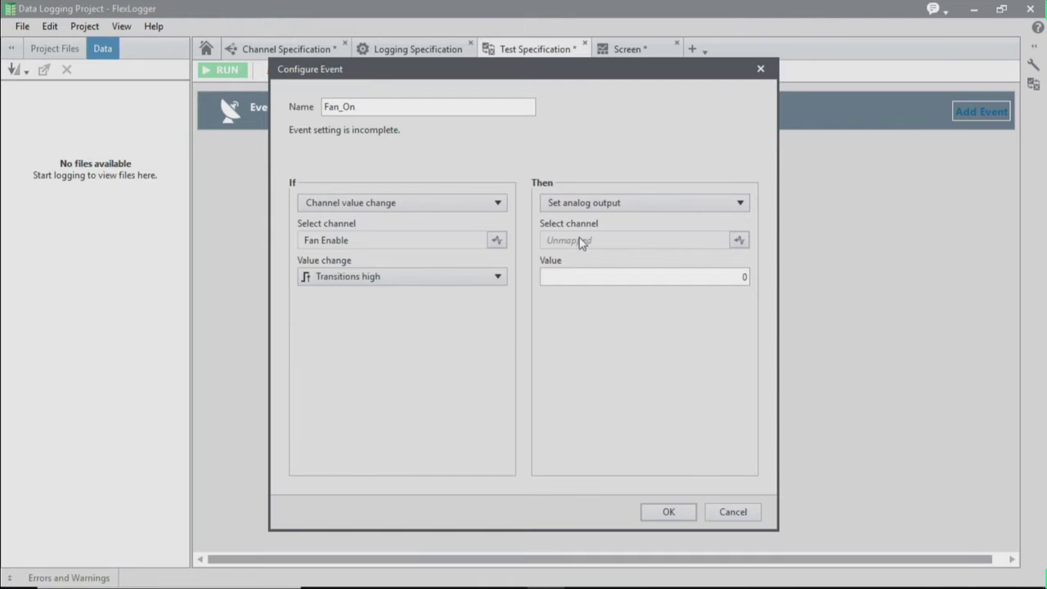
Step: Make Fan_On set the FanSpeedControl output to 10 V and save the event
left_click(739, 242)
left_click(597, 327)
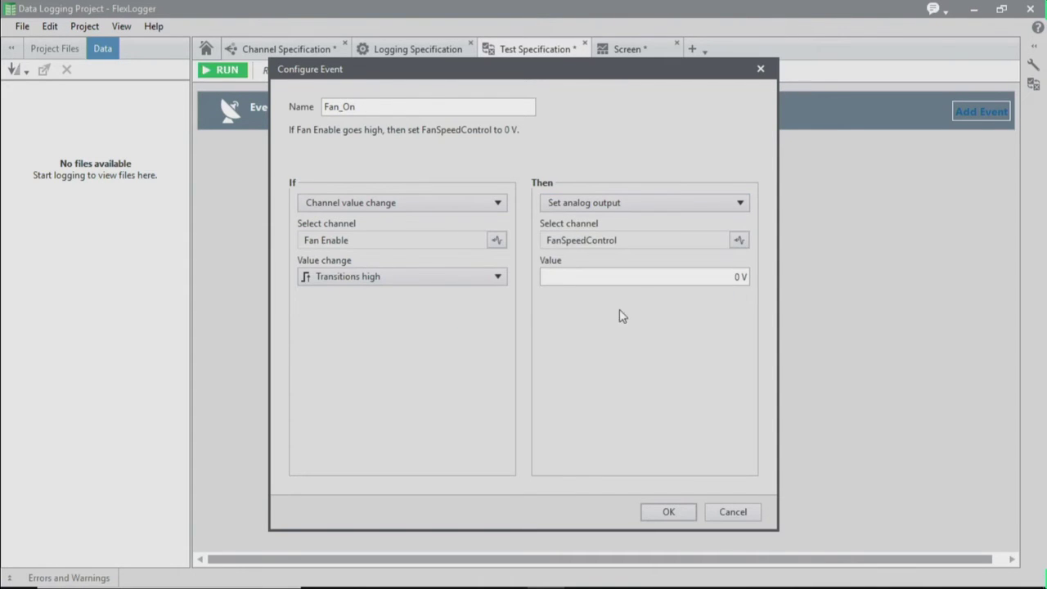
left_click(712, 284)
left_click(667, 513)
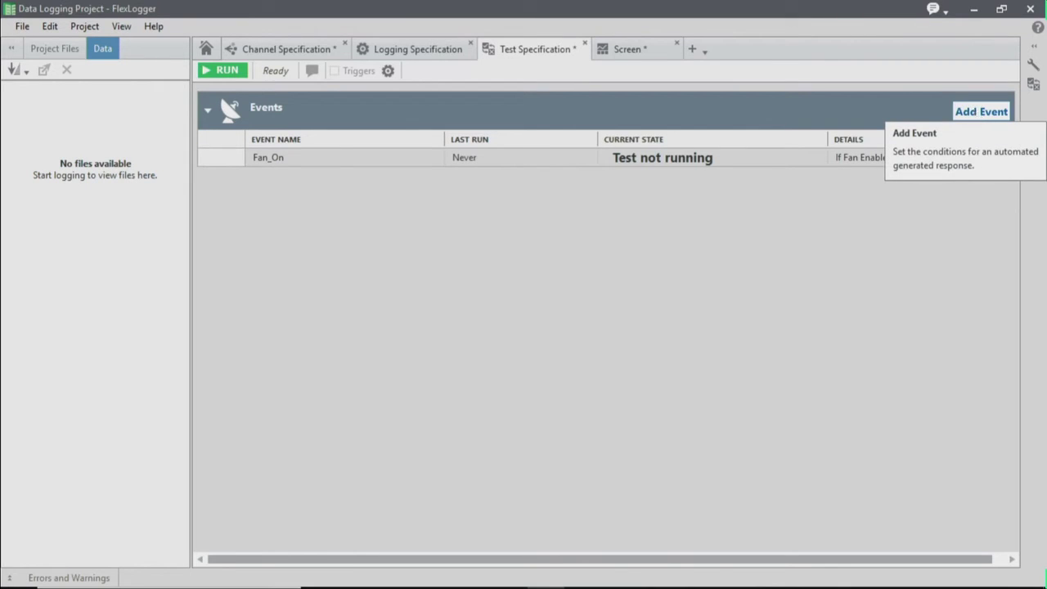
Step: Add a second event, Fan_Off, triggered by the Fan Enable channel going low
left_click(975, 114)
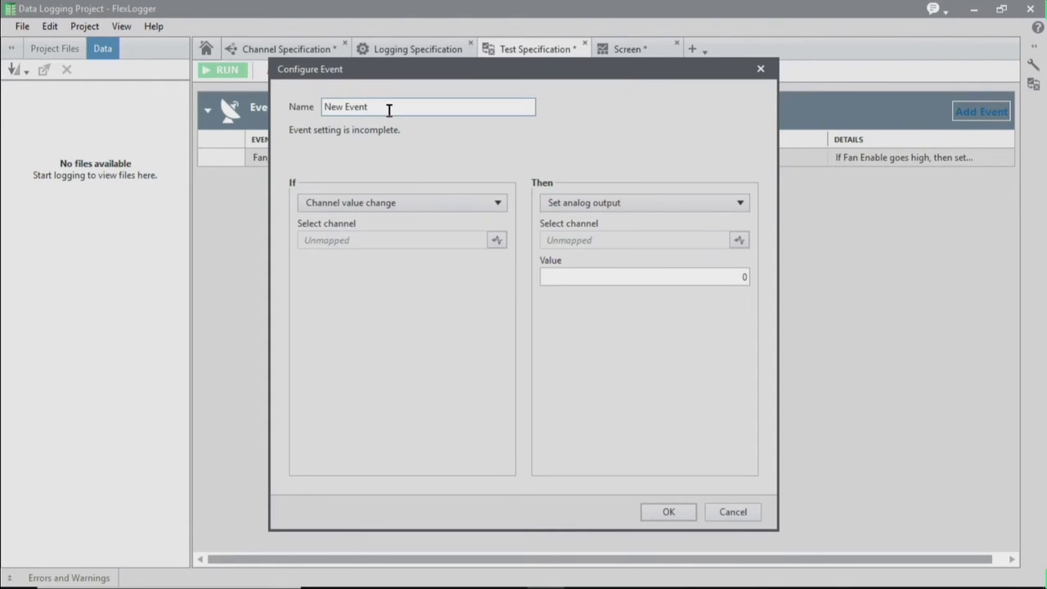
type("Fan_Off")
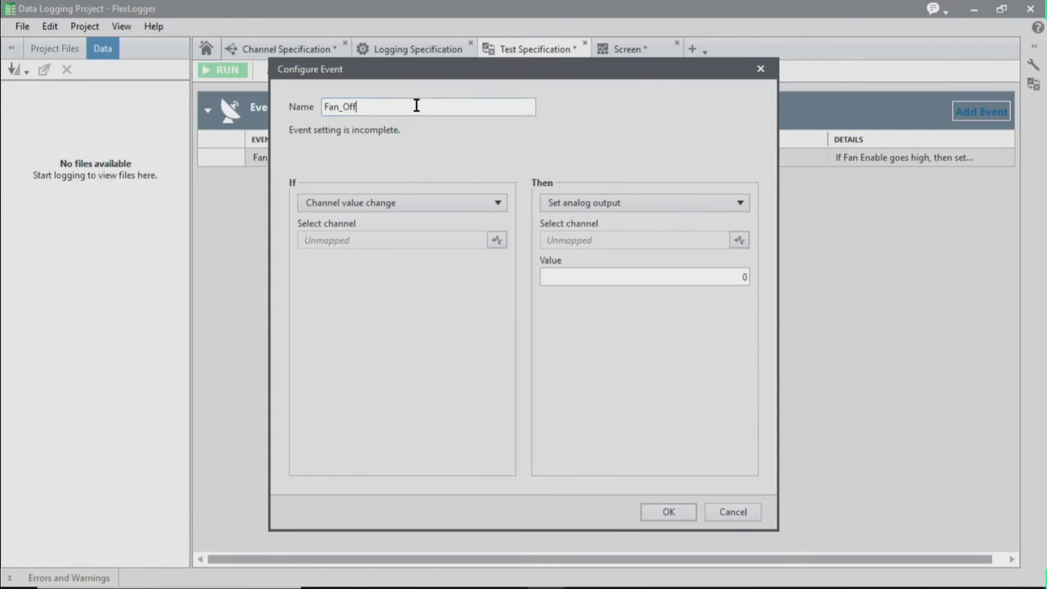
left_click(496, 240)
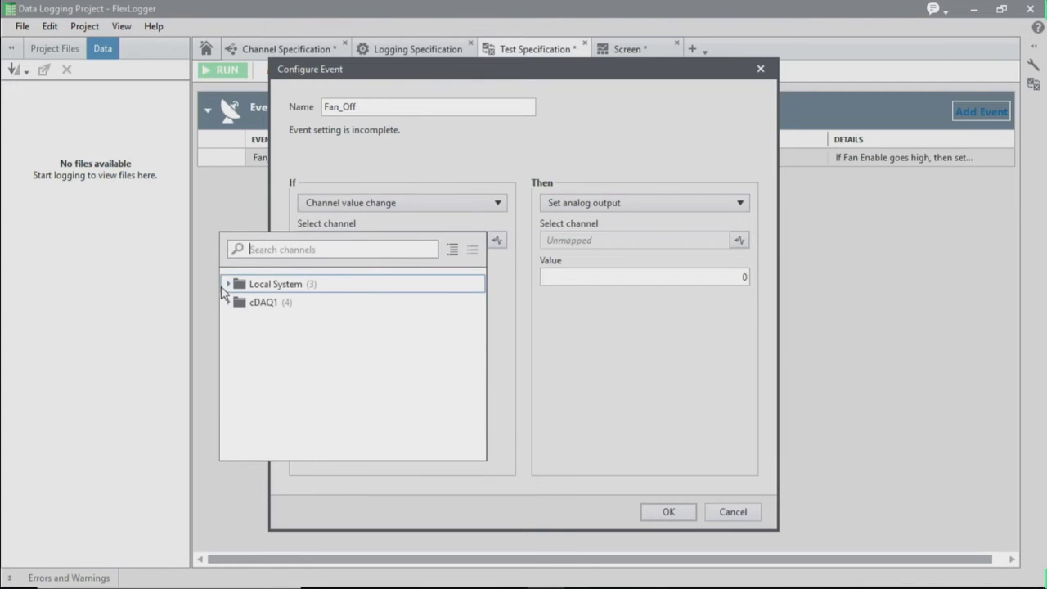
left_click(228, 284)
left_click(240, 301)
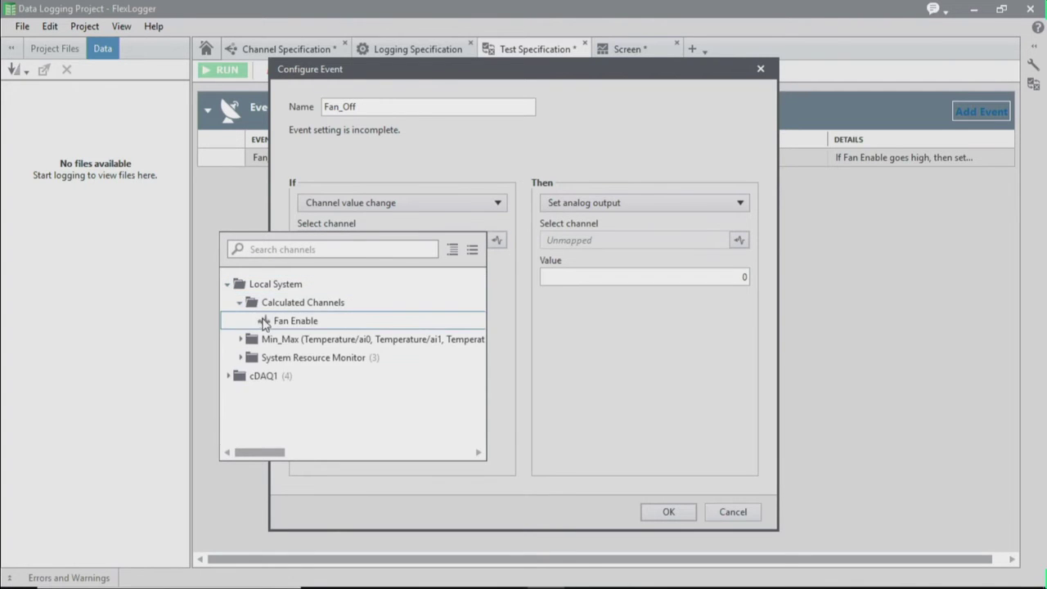
double_click(264, 323)
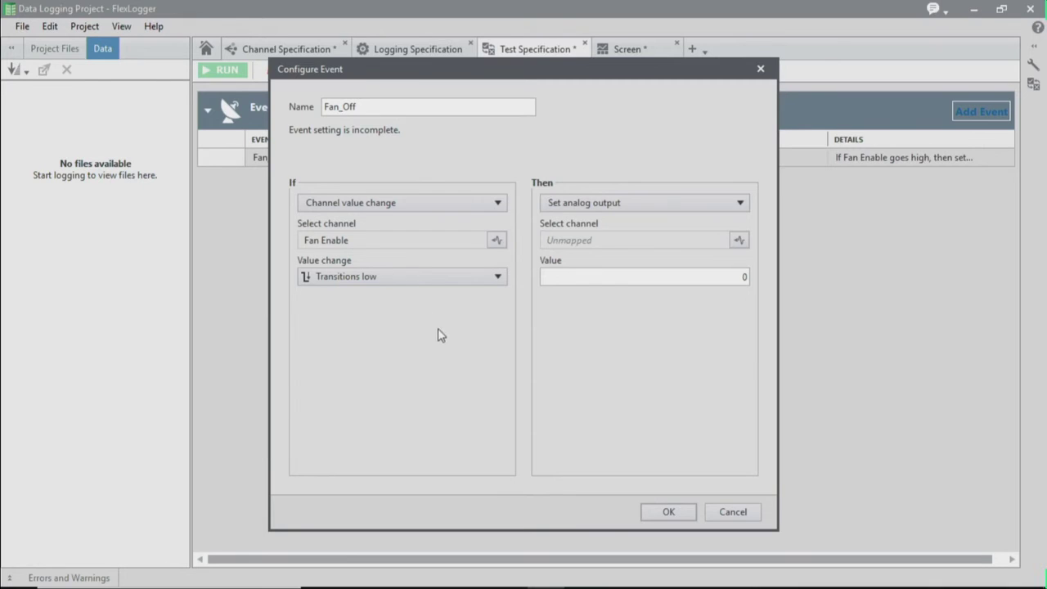
Step: Make Fan_Off reset the FanSpeedControl output channel and save the event
left_click(740, 204)
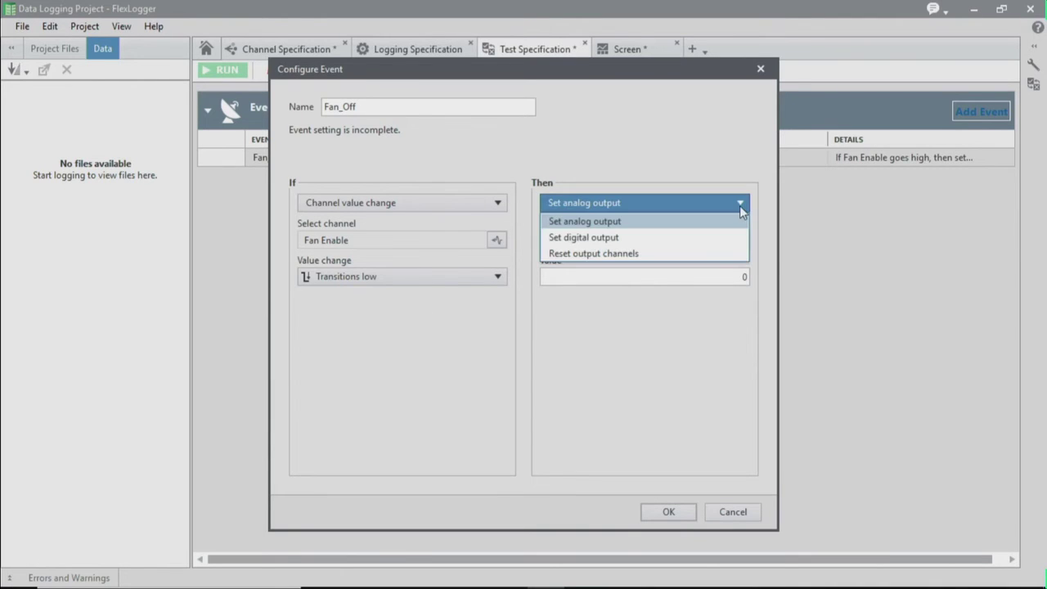
left_click(691, 254)
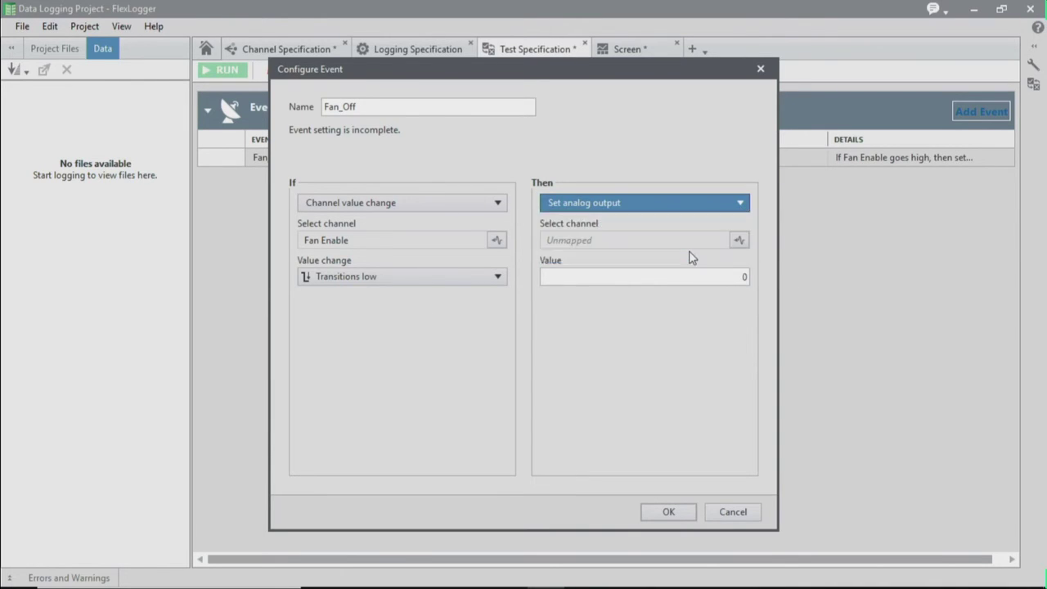
left_click(740, 247)
left_click(612, 326)
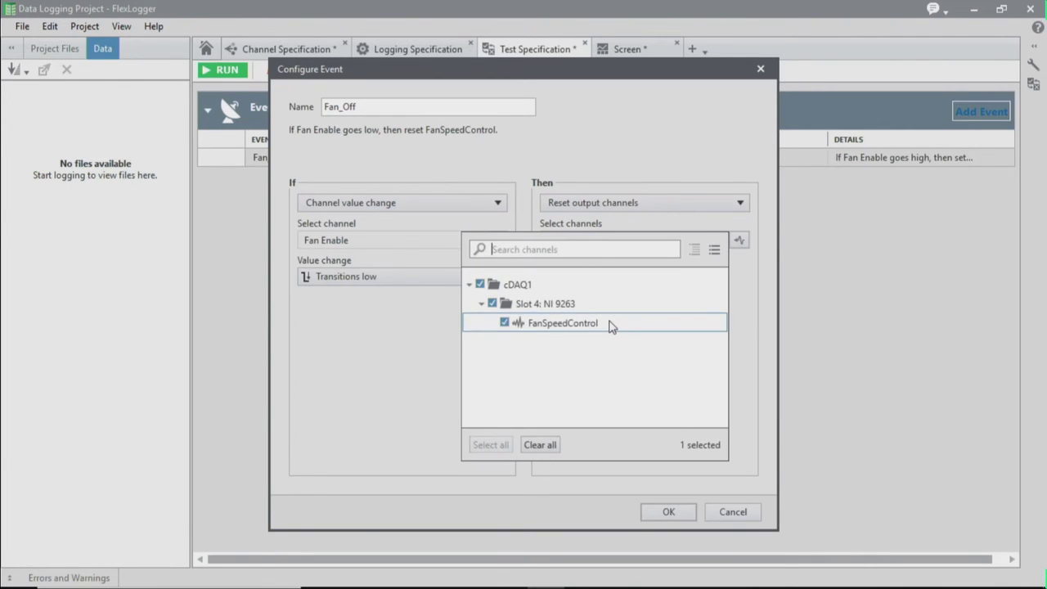
left_click(751, 347)
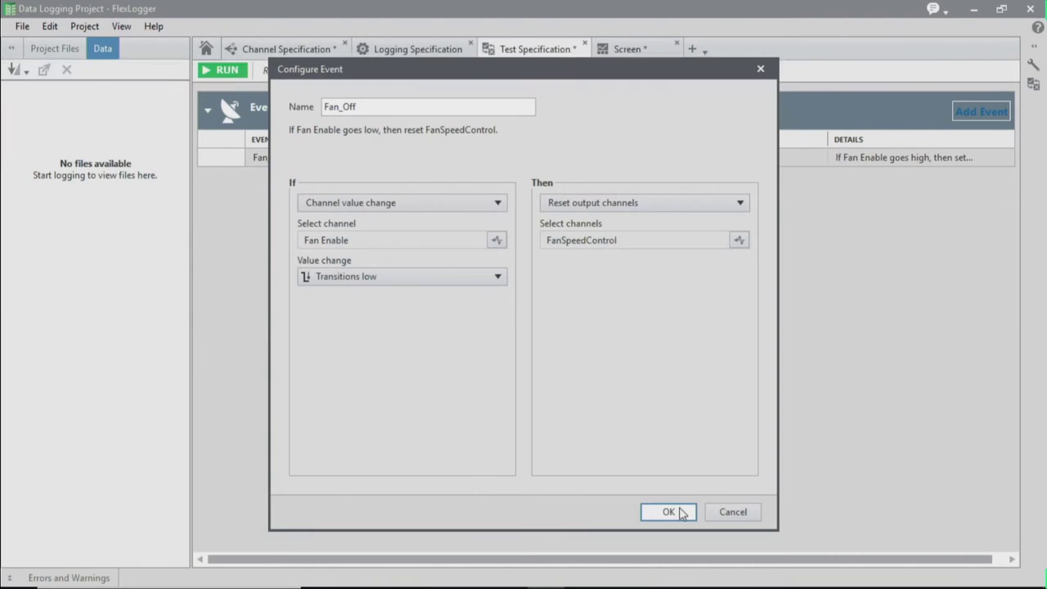
left_click(682, 514)
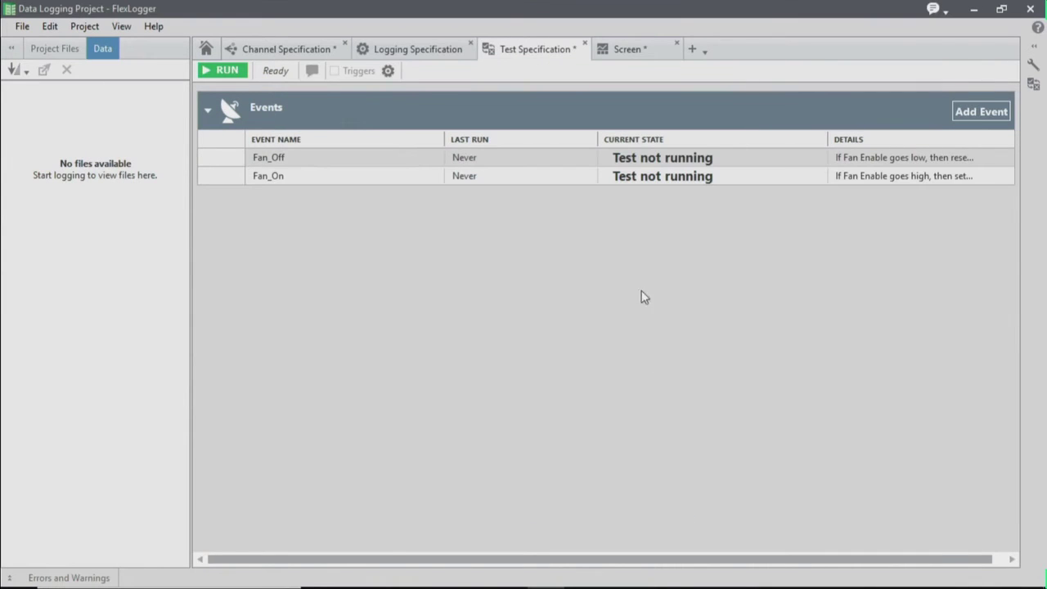
Step: On the Screen tab, add a Long History Graph of all 16 Slot 2: NI 9213 channels and shrink it
left_click(623, 50)
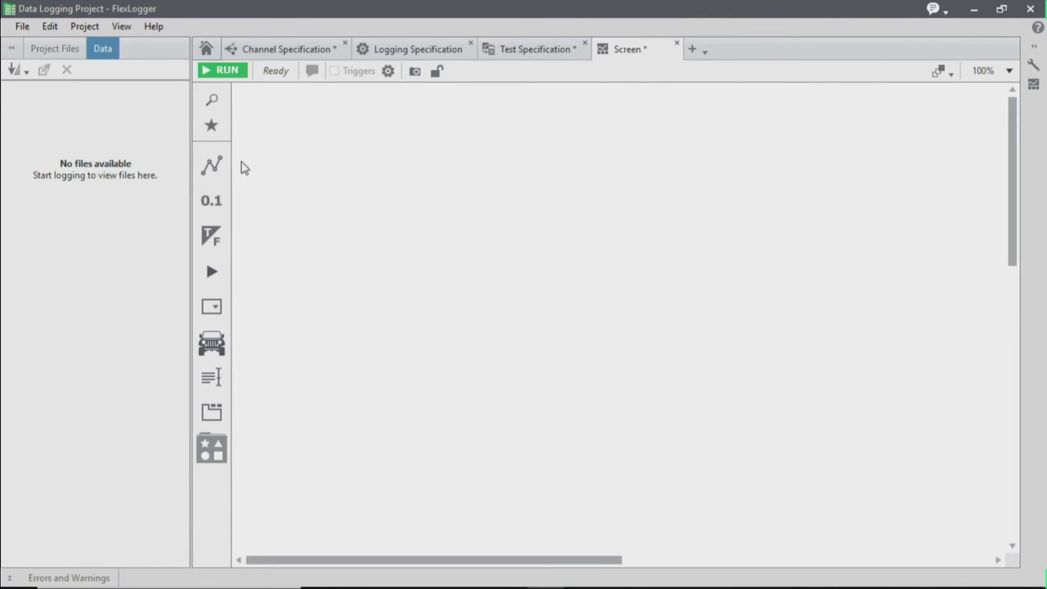
left_click(217, 166)
left_click_drag(264, 199, 478, 271)
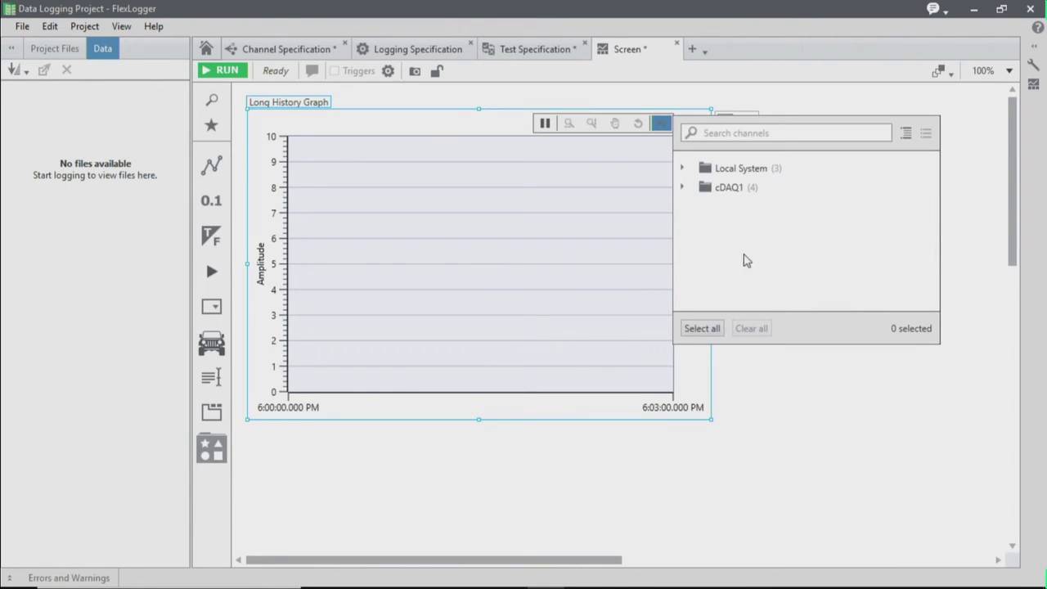
left_click(682, 187)
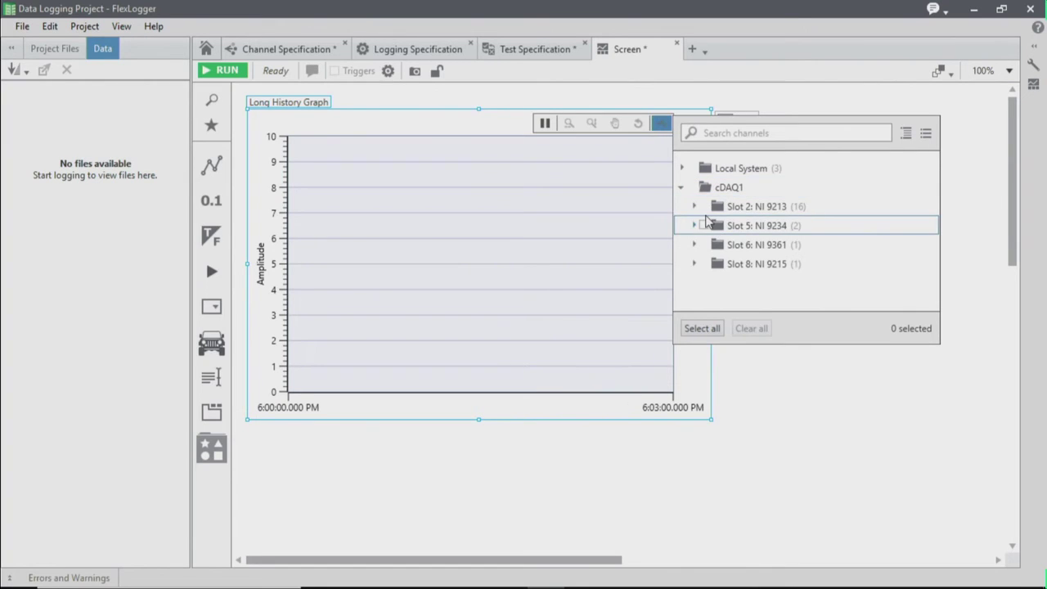
left_click(703, 206)
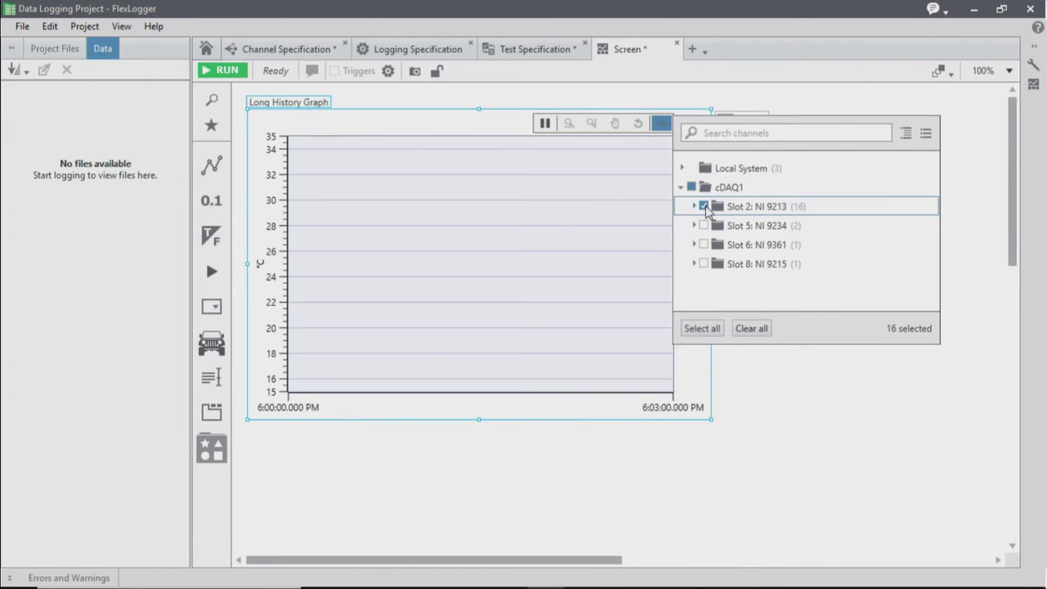
left_click(708, 417)
left_click_drag(708, 417, 616, 300)
Step: Add a smaller High Speed Graph below, plotting the Slot 5: NI 9234 channels Accel_X and Accel_Y
left_click(211, 166)
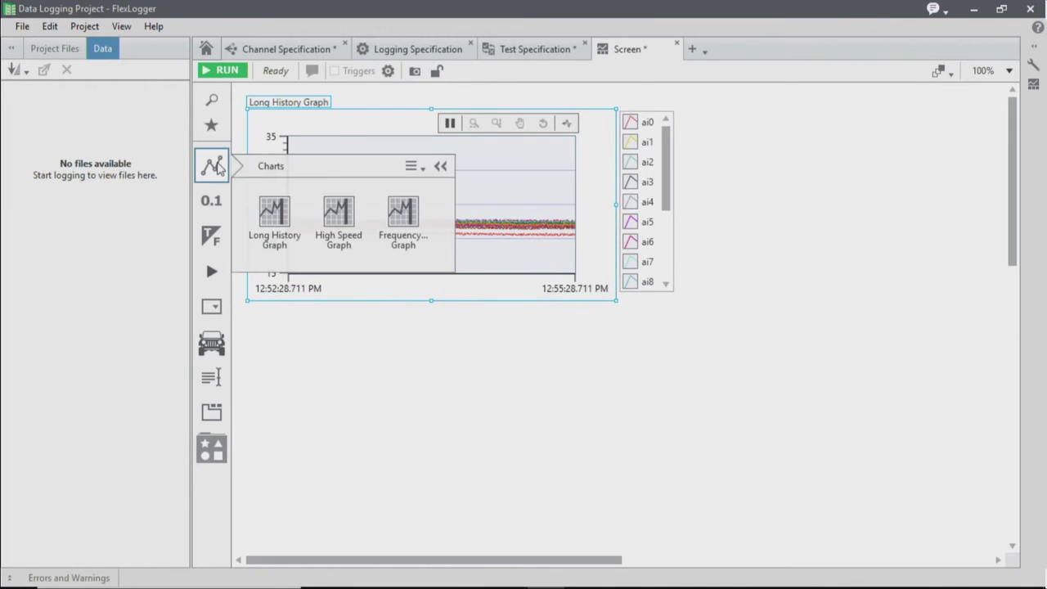
left_click(340, 225)
left_click_drag(401, 406, 482, 478)
left_click(681, 396)
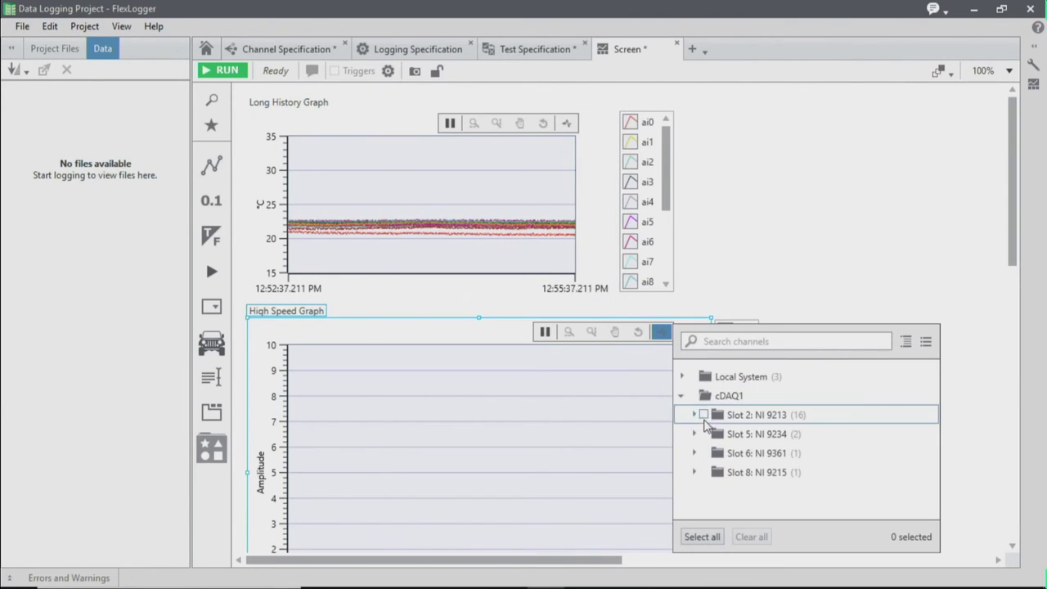
left_click(703, 434)
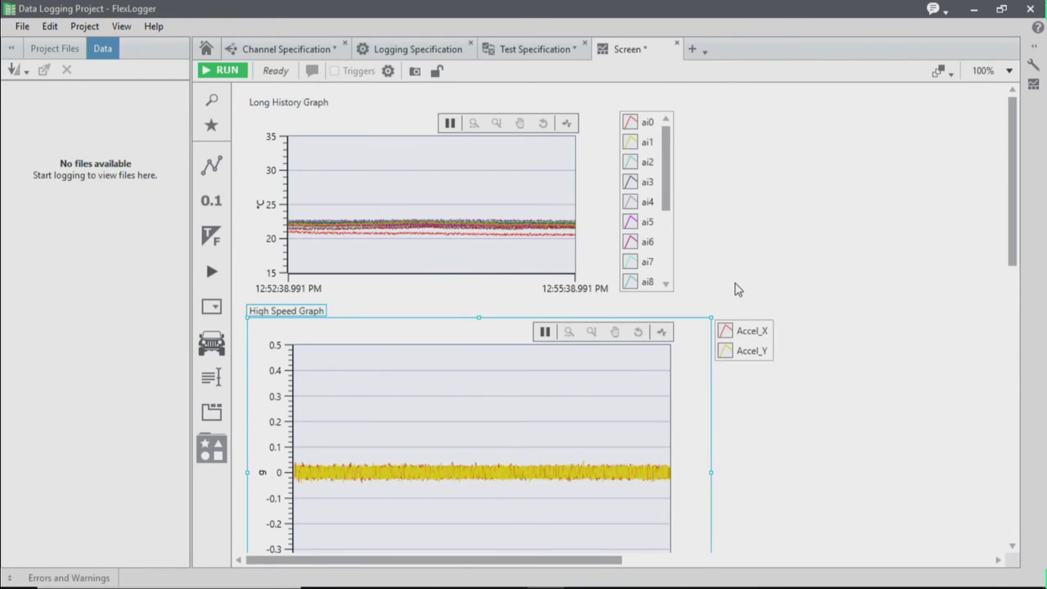
scroll(720, 495, "down", 2)
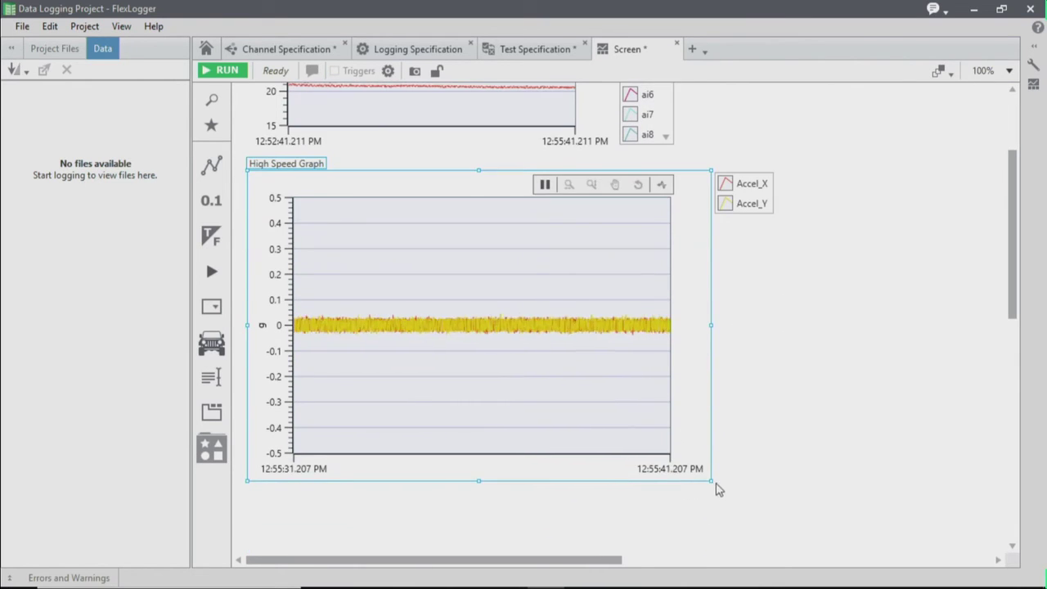
left_click_drag(710, 482, 603, 413)
scroll(673, 418, "up", 2)
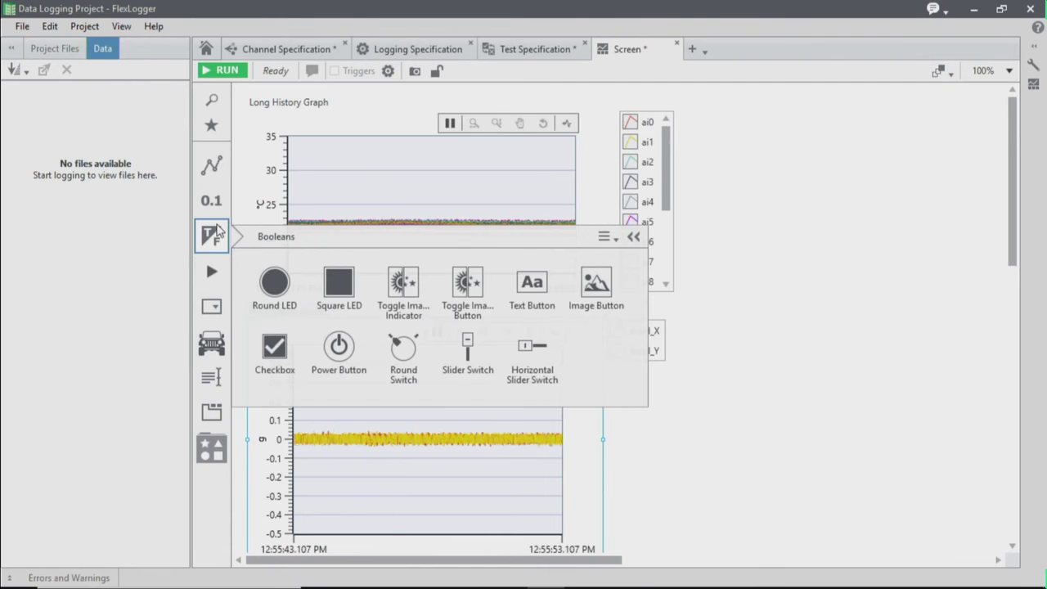
Step: Place a 0–10 vertical slider right of the temperature graph, linked to FanSpeedControl
left_click(210, 199)
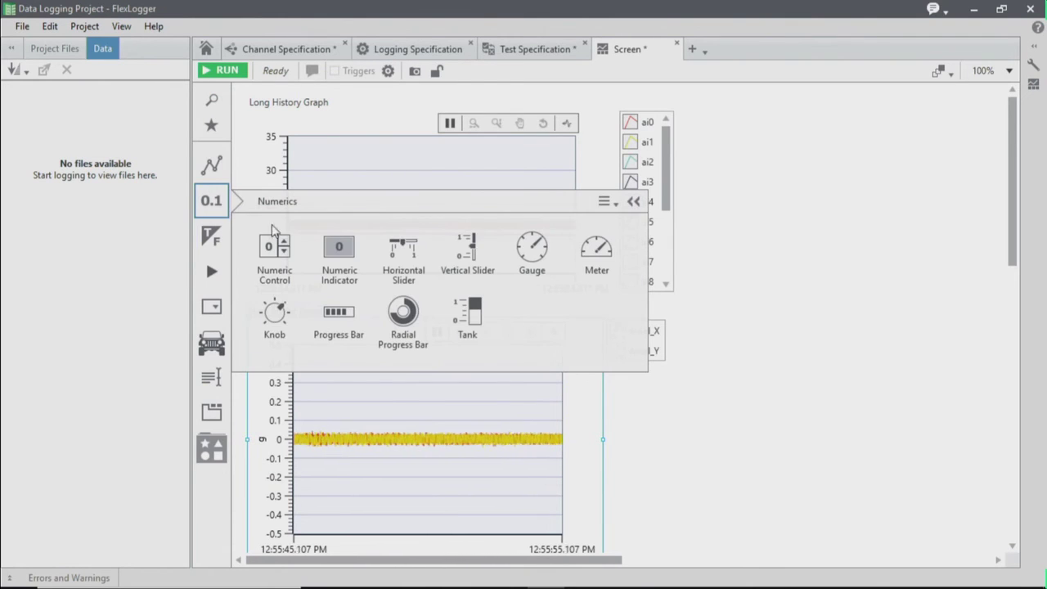
left_click_drag(467, 248, 733, 205)
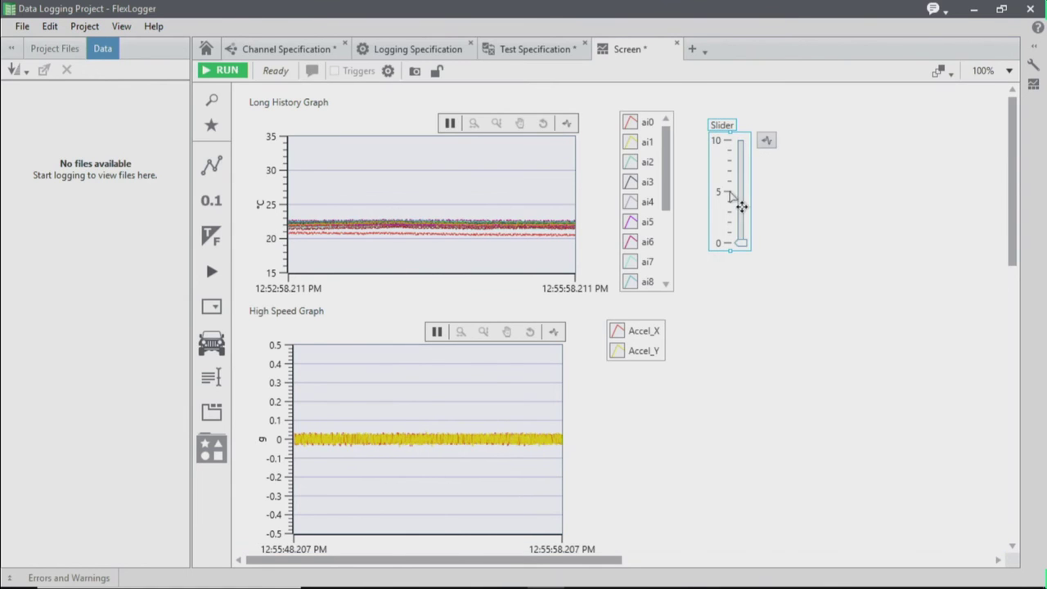
left_click(766, 140)
left_click(863, 227)
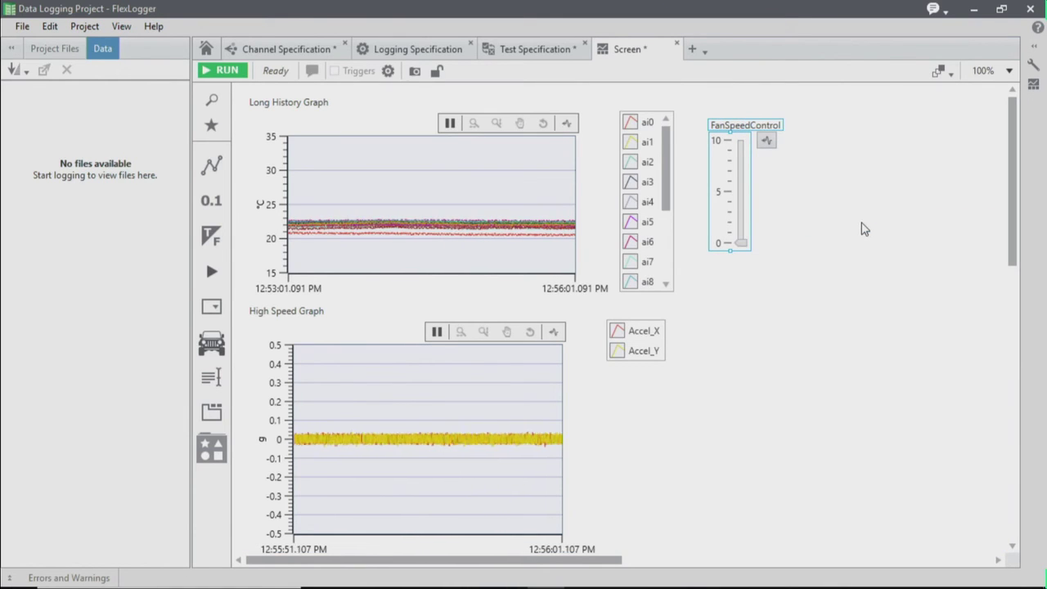
left_click(845, 251)
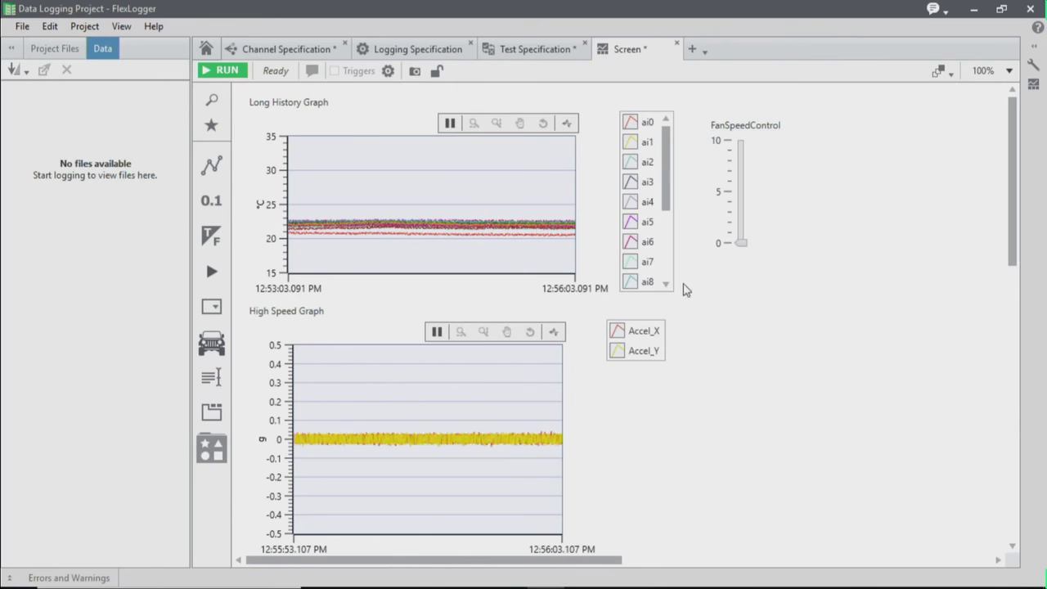
Step: Run the test for about 25 seconds while watching the graphs, then stop it
left_click(227, 71)
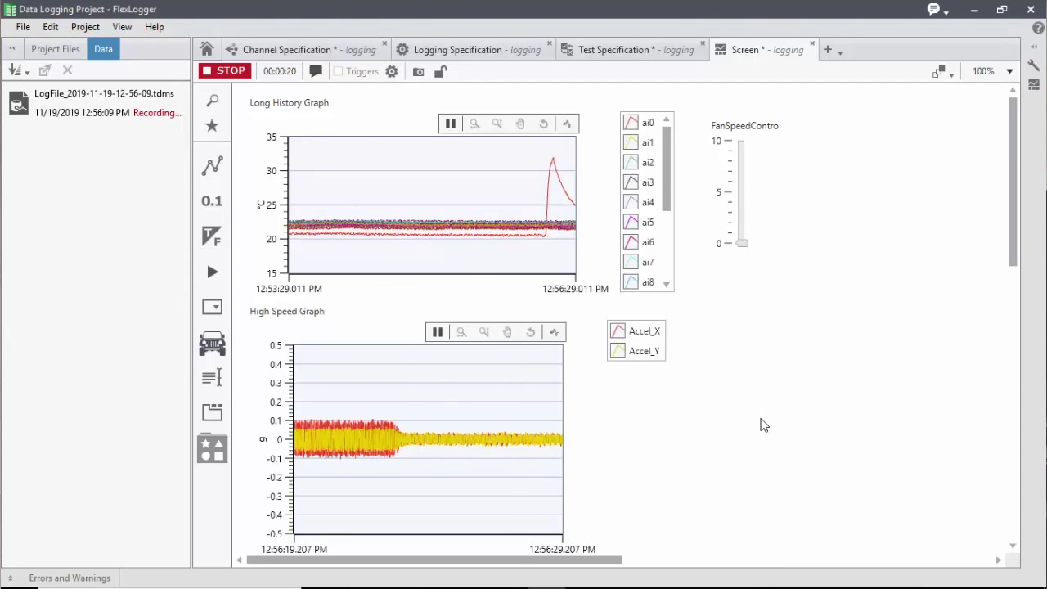
left_click(229, 71)
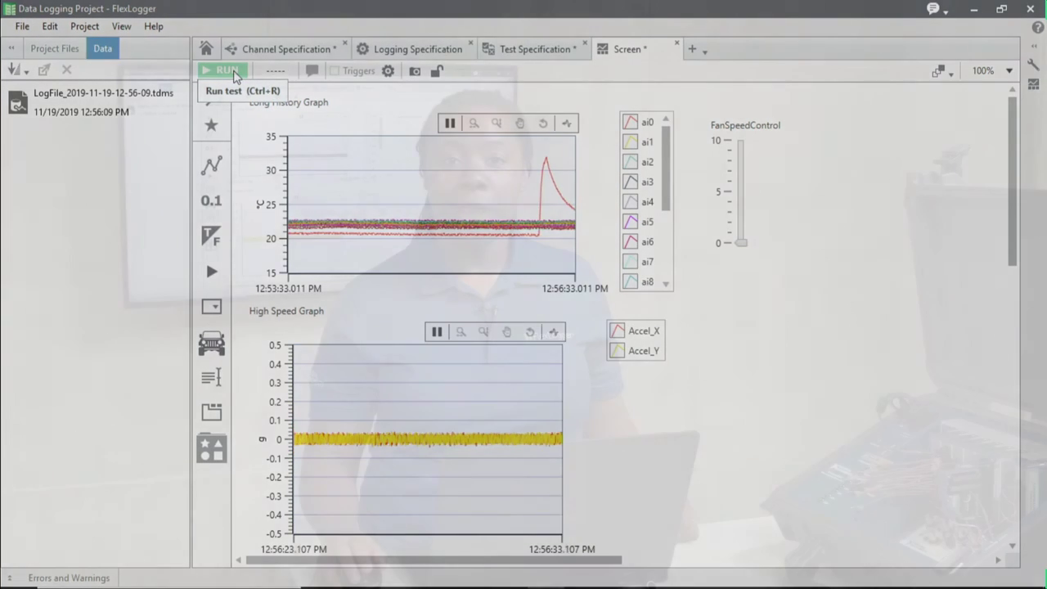